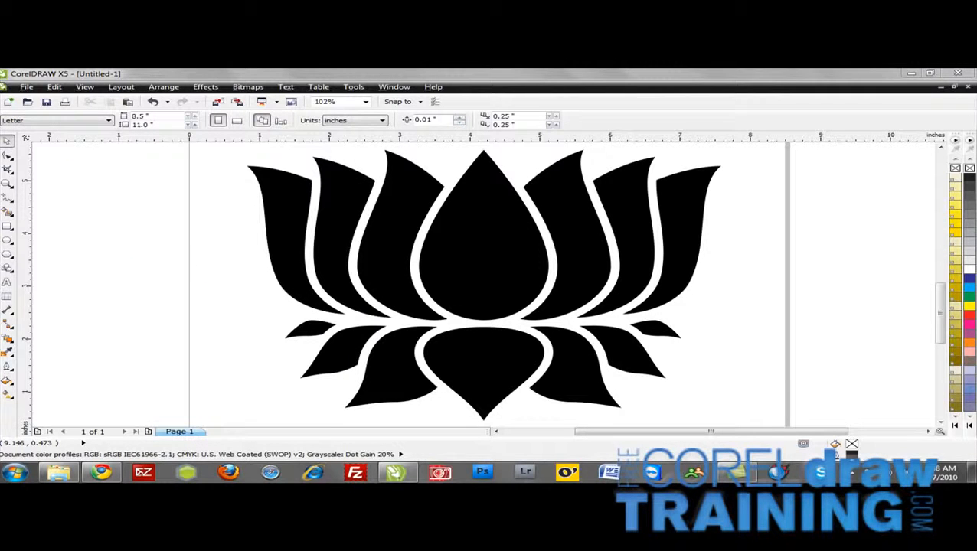
Step: Apply a rectangular mesh fill with a 3 by 3 grid to the large central teardrop petal
{"action": "left_click", "coordinate": [13, 399]}
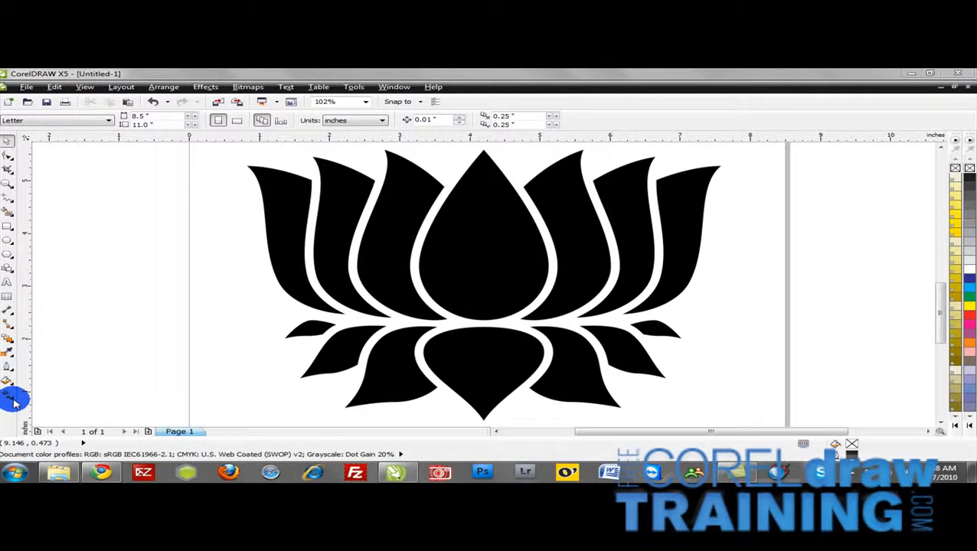
{"action": "left_click", "coordinate": [13, 402]}
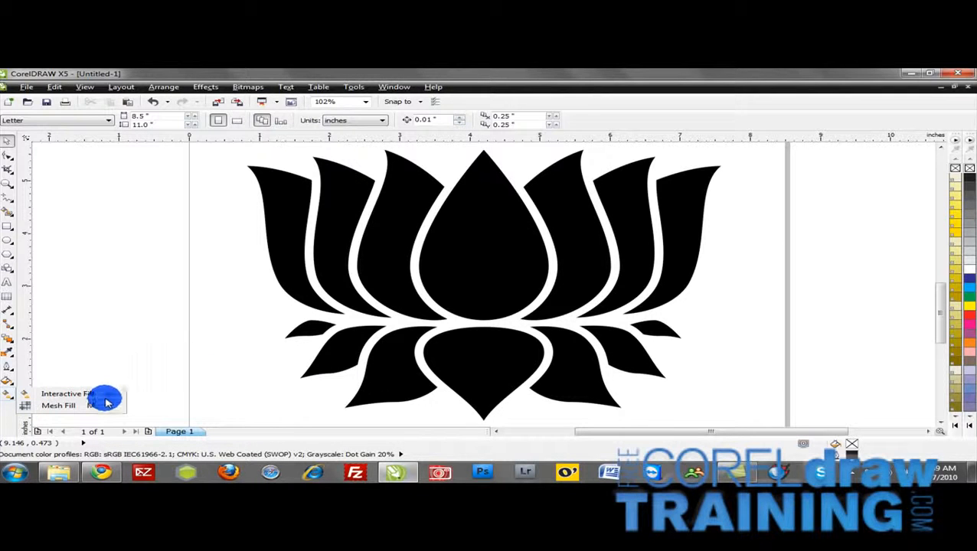
{"action": "left_click", "coordinate": [96, 407]}
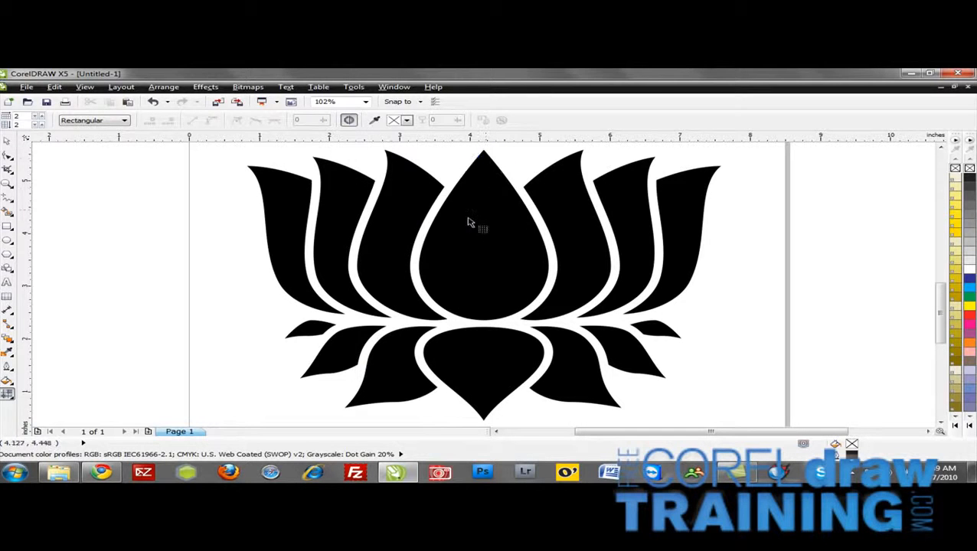
{"action": "left_click", "coordinate": [498, 247]}
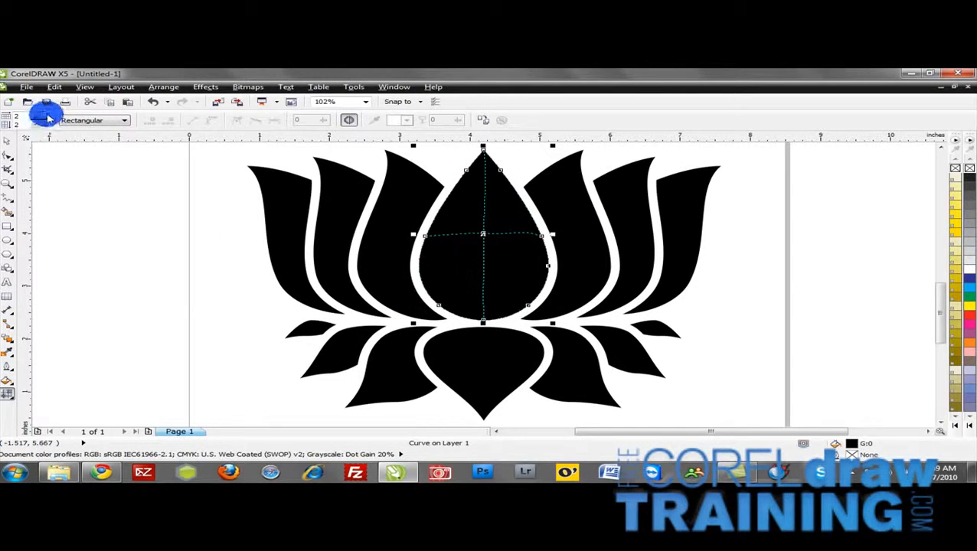
{"action": "left_click", "coordinate": [44, 121]}
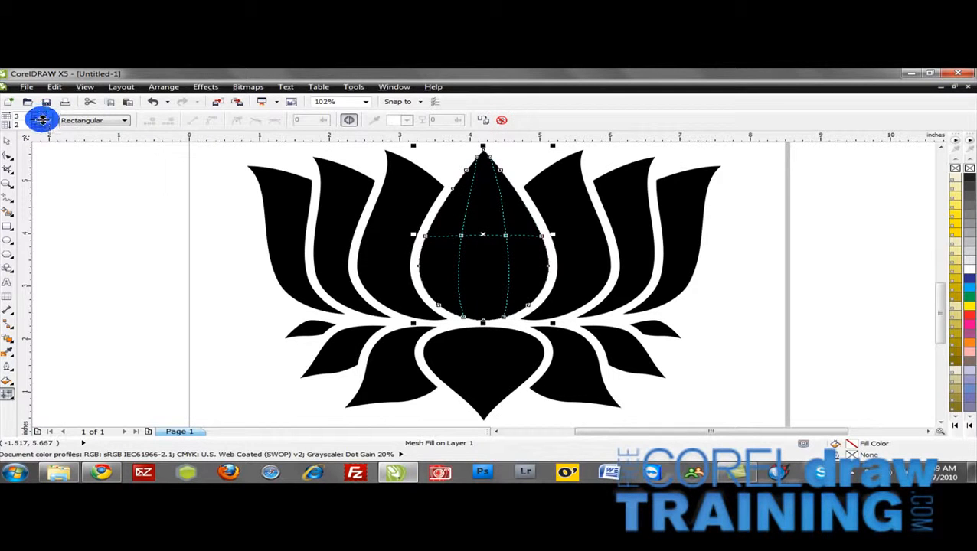
{"action": "left_click", "coordinate": [44, 127]}
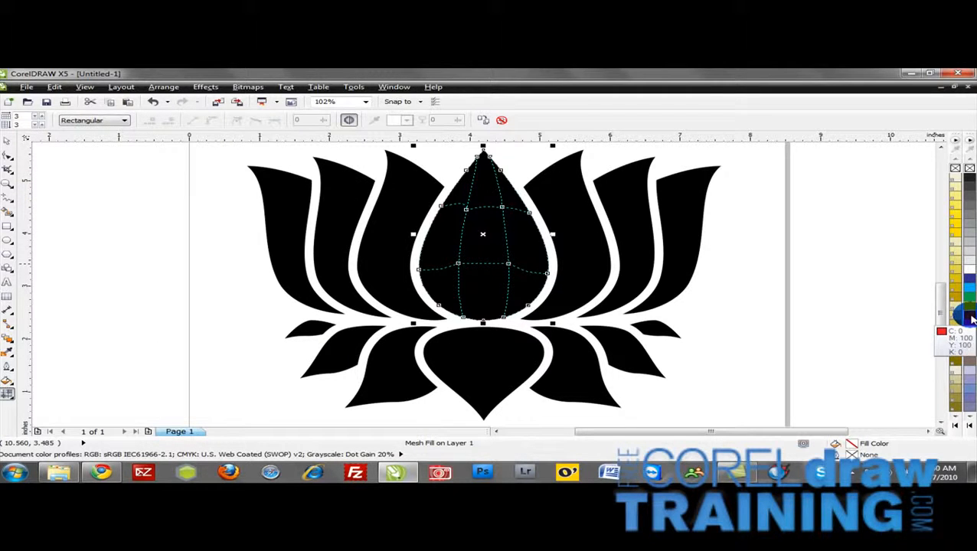
Step: Colour the mesh patches of the central petal with red and lighter red-pink shades derived from the red swatch
{"action": "left_click", "coordinate": [971, 320]}
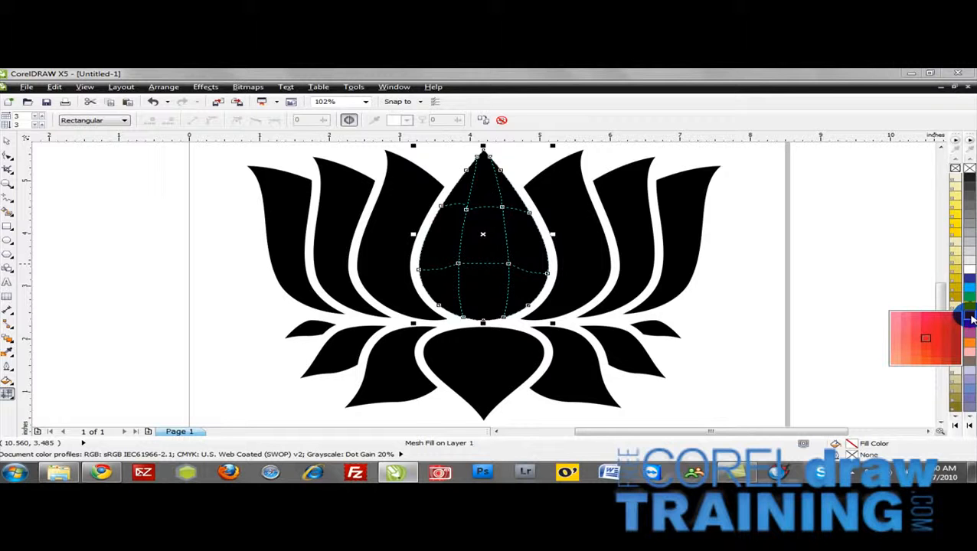
{"action": "left_click_drag", "start_coordinate": [970, 318], "coordinate": [465, 193]}
{"action": "left_click_drag", "start_coordinate": [955, 346], "coordinate": [442, 251]}
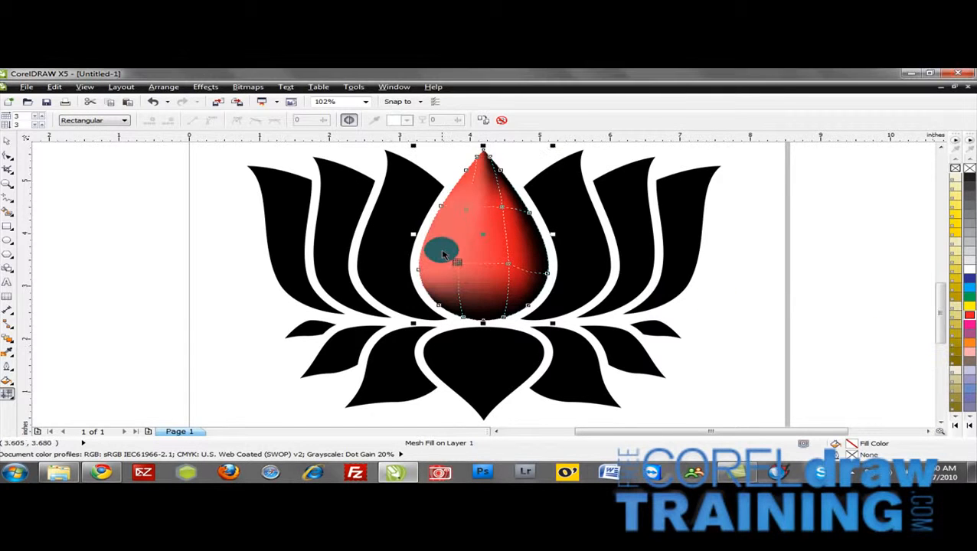
{"action": "mouse_move", "coordinate": [962, 325]}
{"action": "left_mouse_down"}
{"action": "mouse_move", "coordinate": [967, 318]}
{"action": "mouse_move", "coordinate": [907, 327]}
{"action": "mouse_move", "coordinate": [915, 327]}
{"action": "mouse_move", "coordinate": [487, 274]}
{"action": "mouse_move", "coordinate": [447, 278]}
{"action": "mouse_move", "coordinate": [970, 317]}
{"action": "mouse_move", "coordinate": [926, 322]}
{"action": "mouse_move", "coordinate": [503, 228]}
{"action": "mouse_move", "coordinate": [515, 203]}
{"action": "mouse_move", "coordinate": [896, 322]}
{"action": "mouse_move", "coordinate": [972, 319]}
{"action": "mouse_move", "coordinate": [901, 334]}
{"action": "mouse_move", "coordinate": [536, 264]}
{"action": "mouse_move", "coordinate": [887, 329]}
{"action": "mouse_move", "coordinate": [969, 320]}
{"action": "mouse_move", "coordinate": [961, 312]}
{"action": "mouse_move", "coordinate": [930, 327]}
{"action": "mouse_move", "coordinate": [487, 249]}
{"action": "mouse_move", "coordinate": [788, 330]}
{"action": "mouse_move", "coordinate": [969, 320]}
{"action": "mouse_move", "coordinate": [807, 331]}
{"action": "mouse_move", "coordinate": [535, 285]}
{"action": "mouse_move", "coordinate": [601, 290]}
{"action": "mouse_move", "coordinate": [641, 322]}
{"action": "mouse_move", "coordinate": [652, 283]}
{"action": "mouse_move", "coordinate": [501, 284]}
{"action": "mouse_move", "coordinate": [574, 286]}
{"action": "left_mouse_up"}
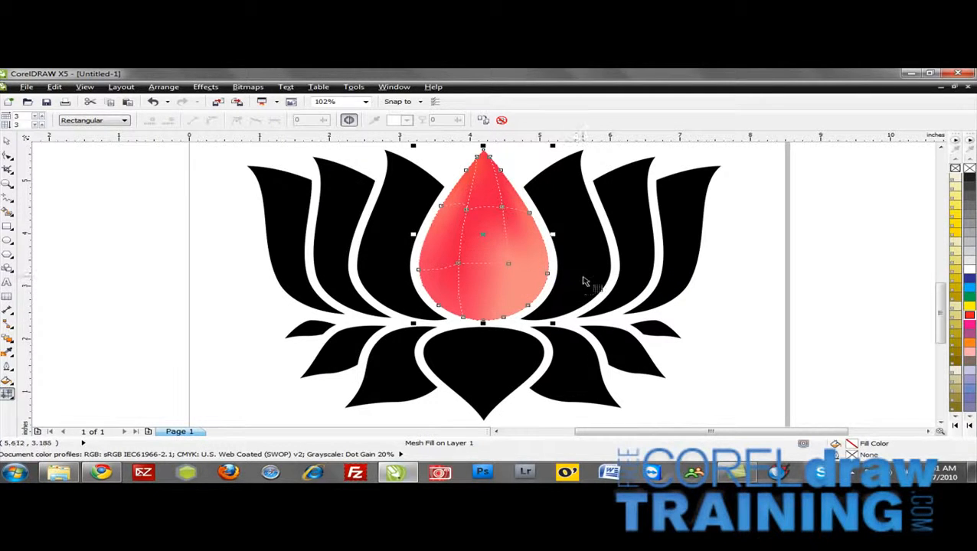
{"action": "left_click_drag", "start_coordinate": [583, 282], "coordinate": [543, 264]}
Step: Compare the central petal with smooth mesh color on and off, leave it off, and deselect the petal
{"action": "left_click", "coordinate": [349, 120]}
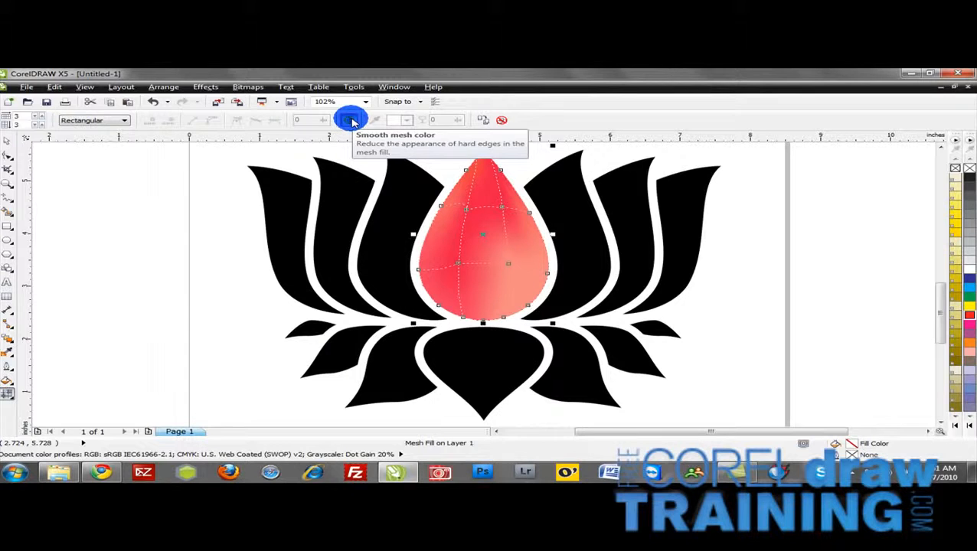
{"action": "left_click", "coordinate": [353, 122]}
{"action": "left_click", "coordinate": [353, 122]}
{"action": "left_click", "coordinate": [353, 122]}
{"action": "left_click", "coordinate": [353, 121]}
{"action": "left_click", "coordinate": [352, 122]}
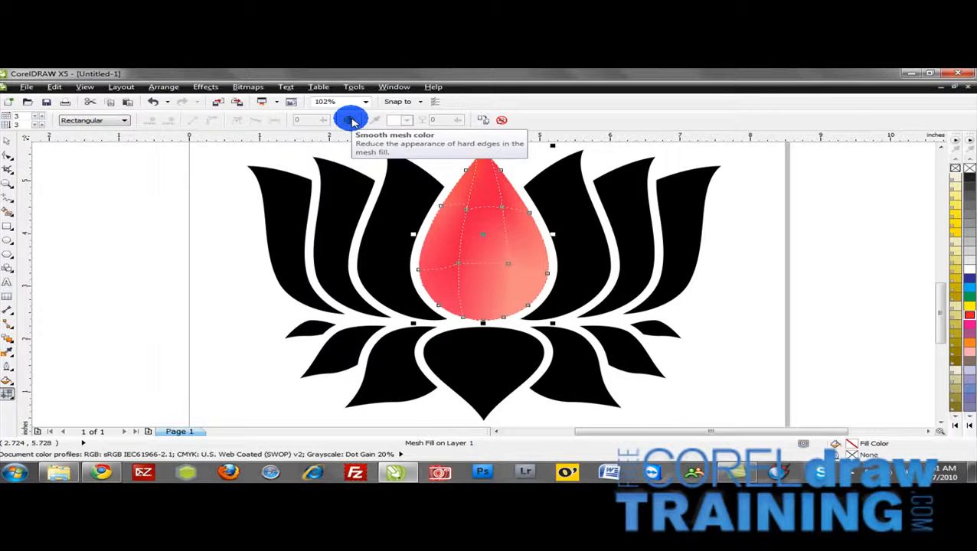
{"action": "left_click", "coordinate": [7, 140]}
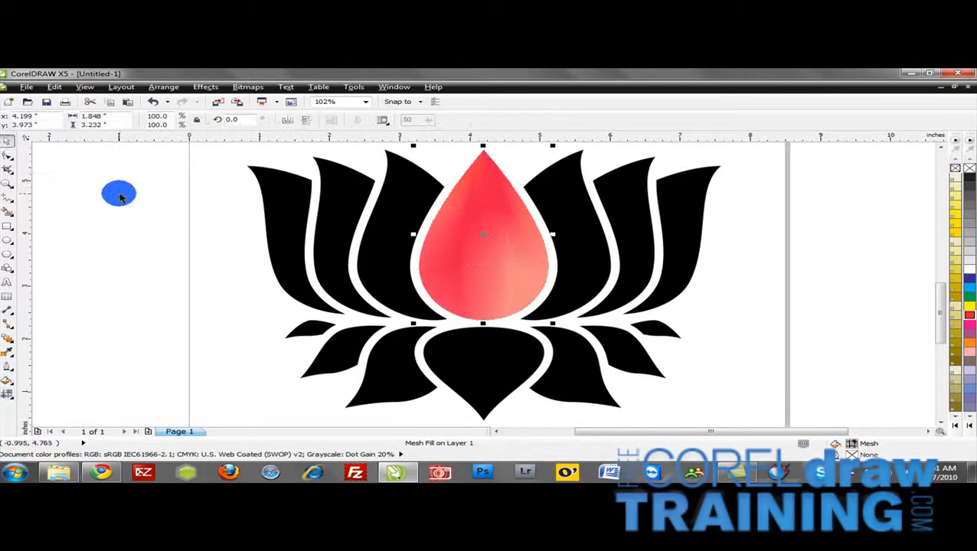
{"action": "left_click", "coordinate": [120, 197]}
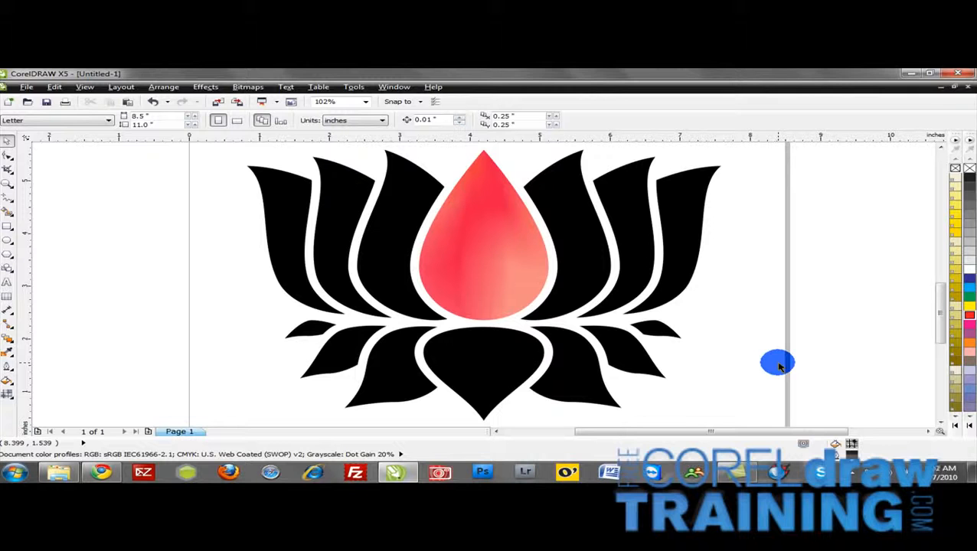
Step: Copy the central petal's mesh fill to the upper petal immediately to its left
{"action": "left_click", "coordinate": [6, 394]}
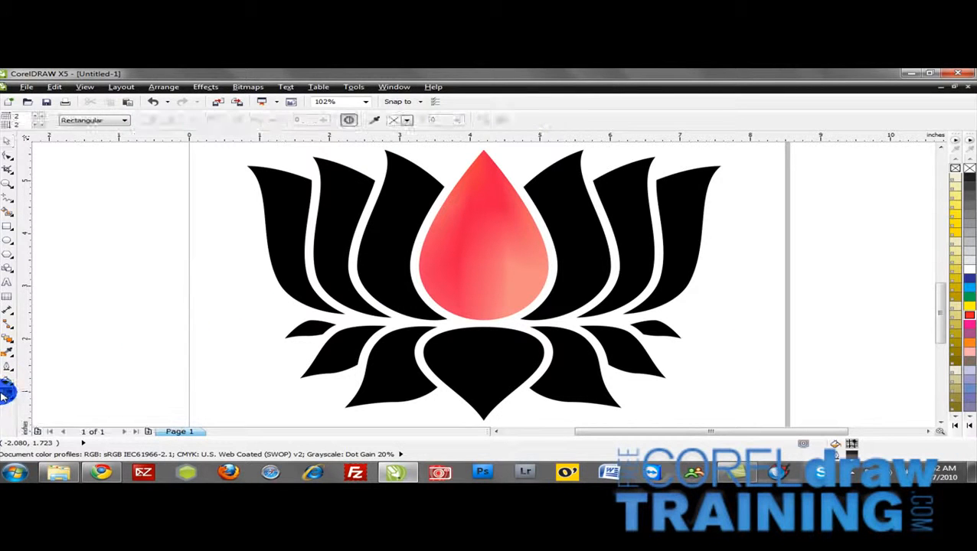
{"action": "left_click", "coordinate": [484, 257]}
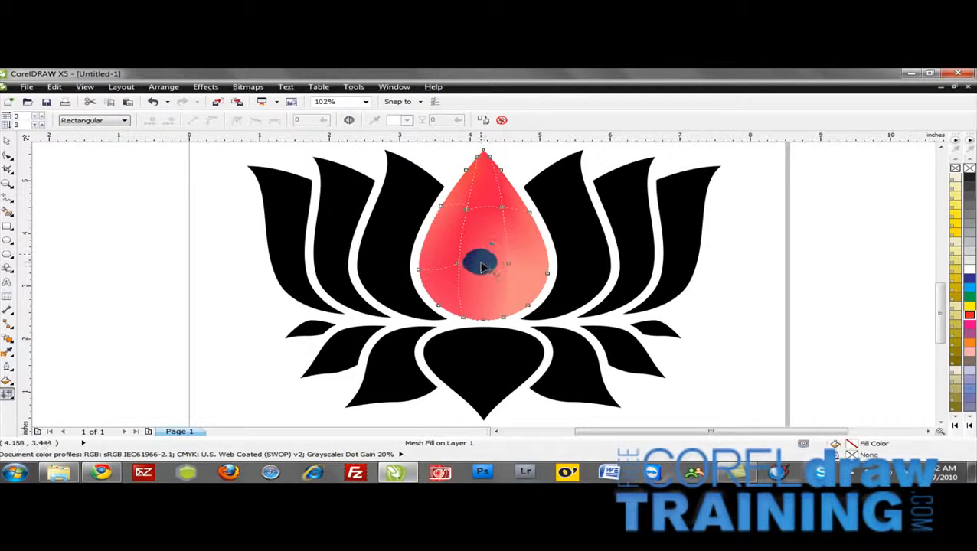
{"action": "left_click", "coordinate": [404, 220]}
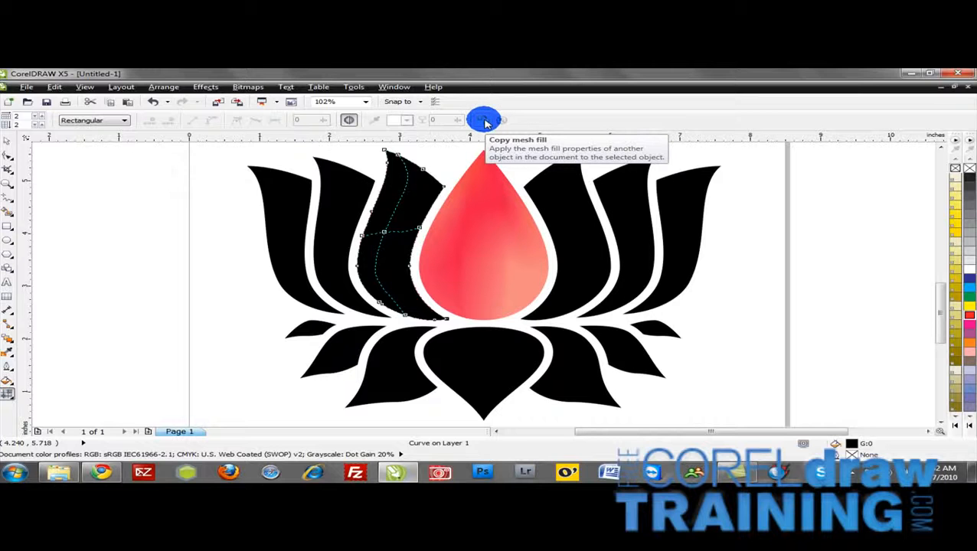
{"action": "left_click", "coordinate": [485, 123]}
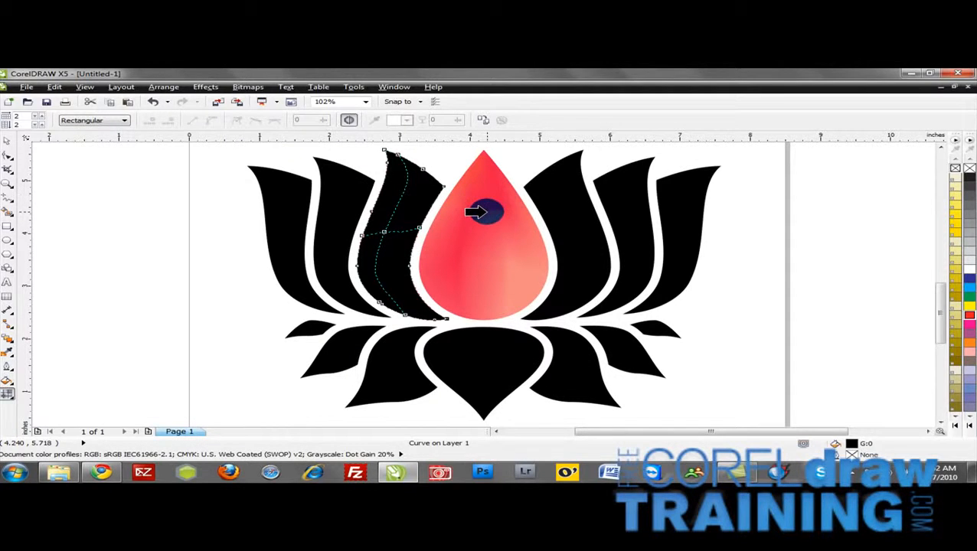
{"action": "left_click", "coordinate": [486, 212]}
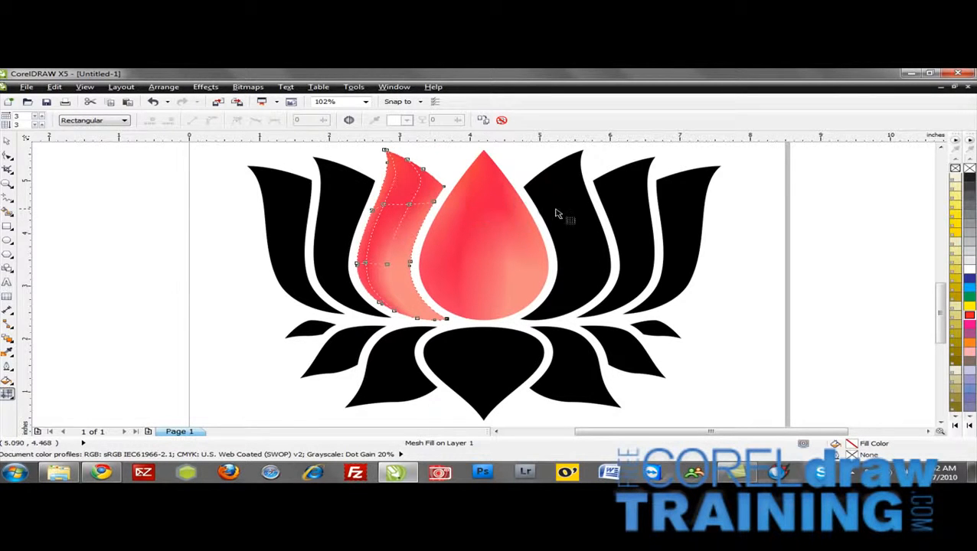
Step: Copy the red mesh fill to each of the three upper petals on the flower's right side
{"action": "left_click", "coordinate": [522, 174]}
{"action": "left_click", "coordinate": [486, 125]}
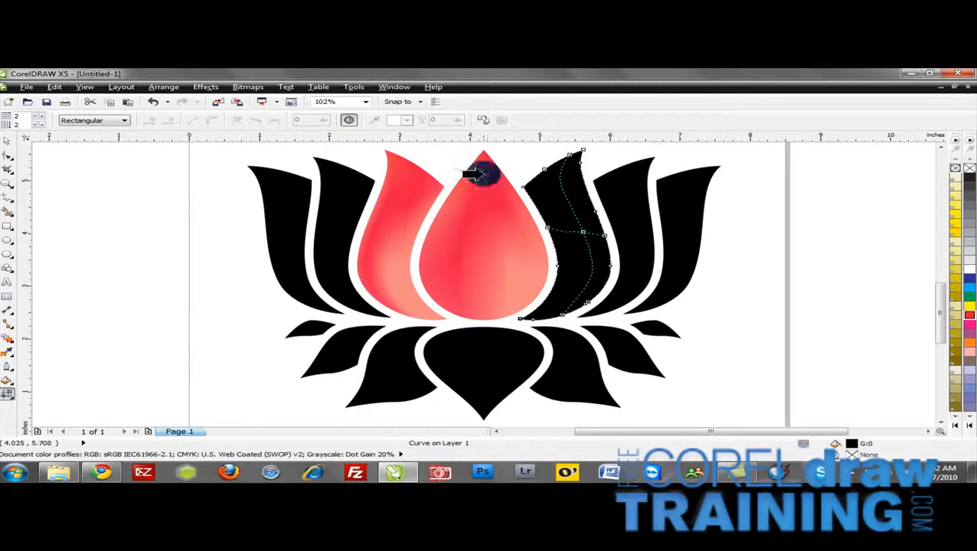
{"action": "left_click", "coordinate": [484, 191]}
{"action": "left_click", "coordinate": [641, 207]}
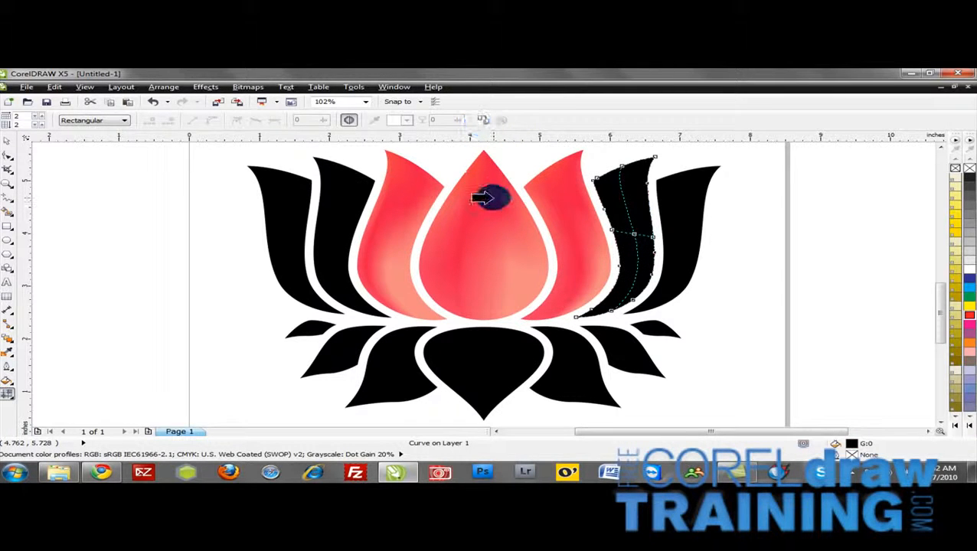
{"action": "left_click", "coordinate": [491, 195]}
{"action": "left_click", "coordinate": [695, 205]}
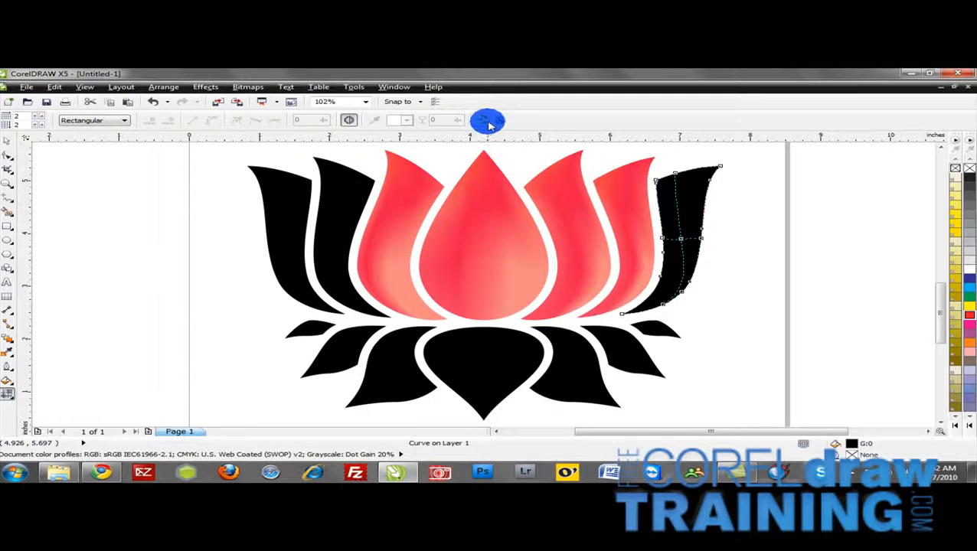
{"action": "left_click", "coordinate": [546, 172]}
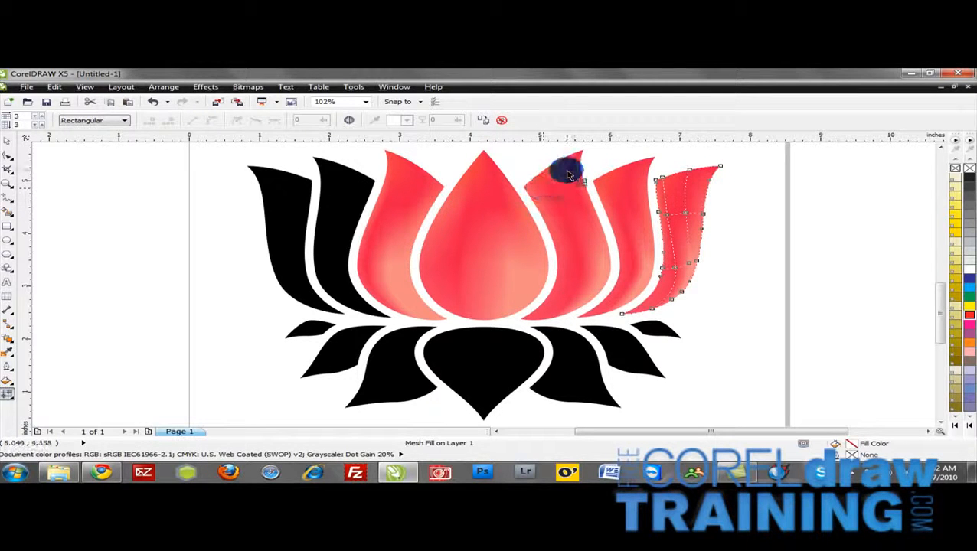
Step: Copy the outermost right petal's mesh fill to the second upper petal from the left, and recolour its patches with darker red shades
{"action": "left_click", "coordinate": [341, 207]}
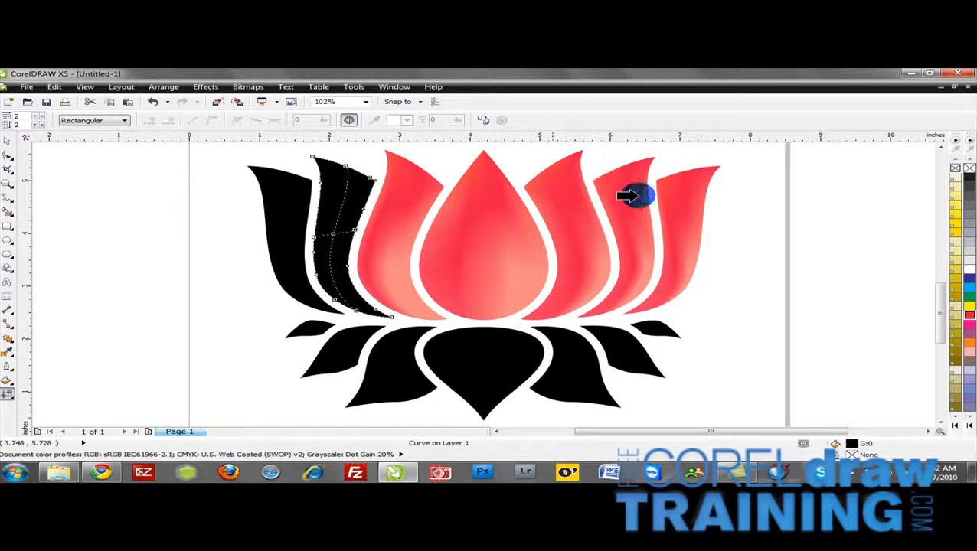
{"action": "left_click", "coordinate": [681, 200]}
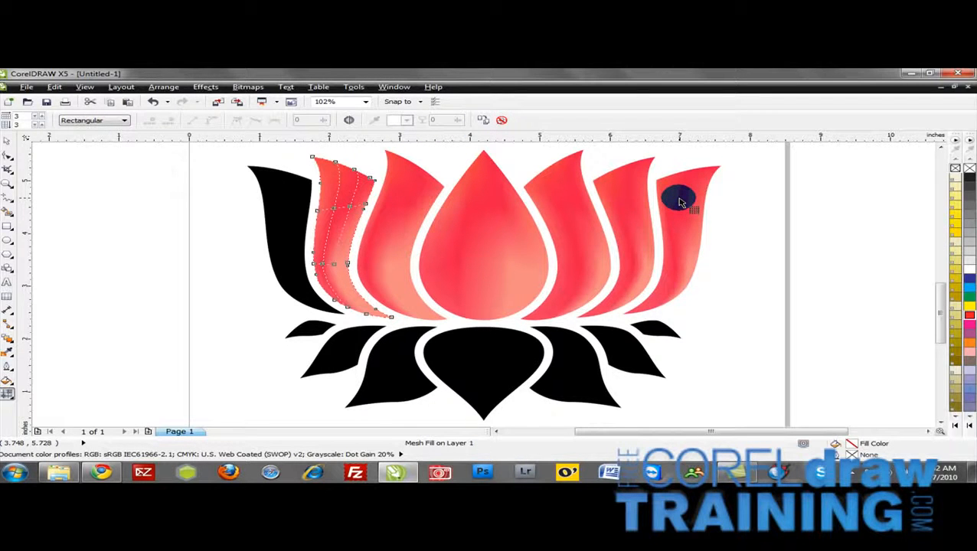
{"action": "left_click_drag", "start_coordinate": [970, 321], "coordinate": [346, 201]}
{"action": "mouse_move", "coordinate": [865, 310]}
{"action": "left_mouse_down"}
{"action": "mouse_move", "coordinate": [971, 316]}
{"action": "mouse_move", "coordinate": [924, 327]}
{"action": "mouse_move", "coordinate": [338, 239]}
{"action": "left_mouse_up"}
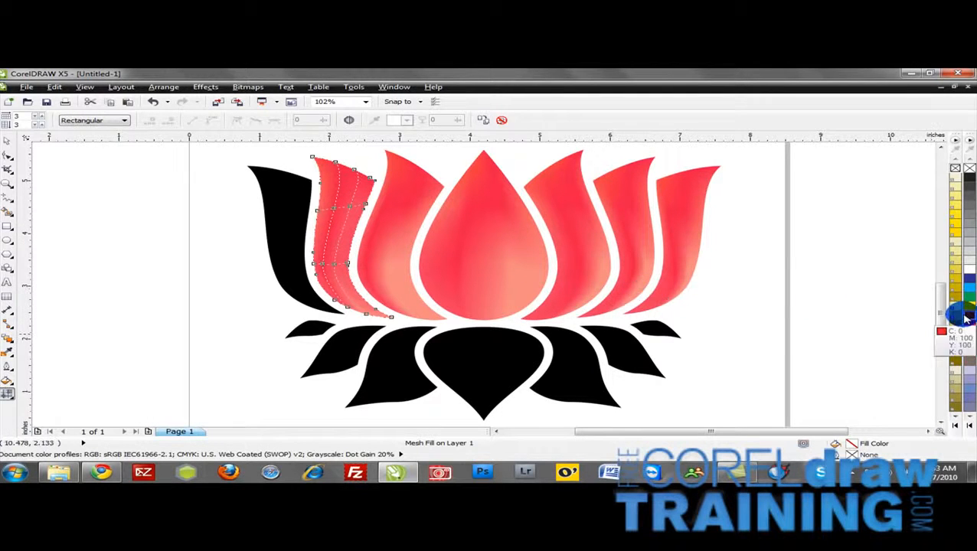
{"action": "left_click_drag", "start_coordinate": [967, 320], "coordinate": [350, 183]}
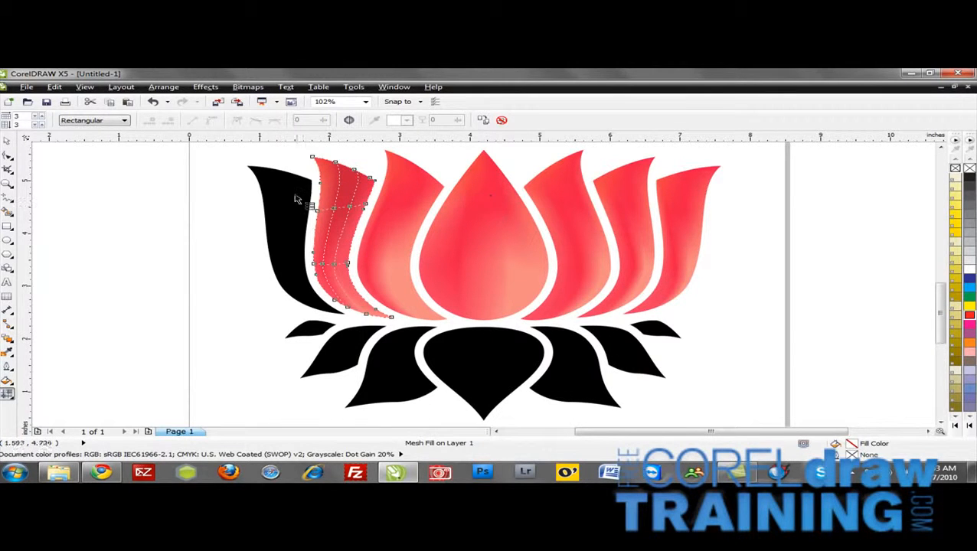
Step: Copy the central petal's mesh fill to the outermost upper left petal and to the lower central petal
{"action": "left_click", "coordinate": [309, 197]}
{"action": "left_click", "coordinate": [475, 125]}
{"action": "left_click", "coordinate": [465, 194]}
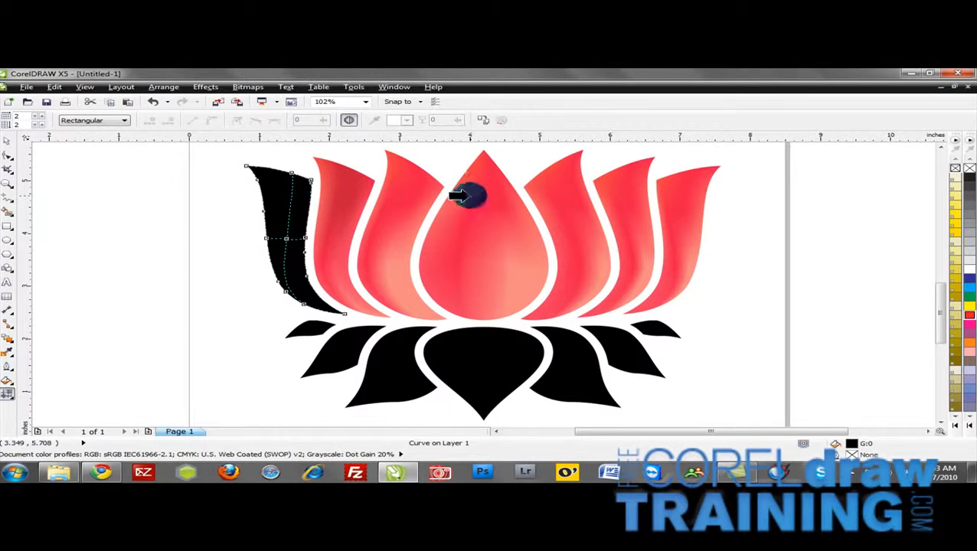
{"action": "left_click", "coordinate": [441, 375]}
{"action": "left_click", "coordinate": [482, 120]}
{"action": "left_click", "coordinate": [499, 241]}
Step: Copy mesh fills from the third and second upper left petals to the inner and middle lower left petals respectively
{"action": "left_click", "coordinate": [432, 333]}
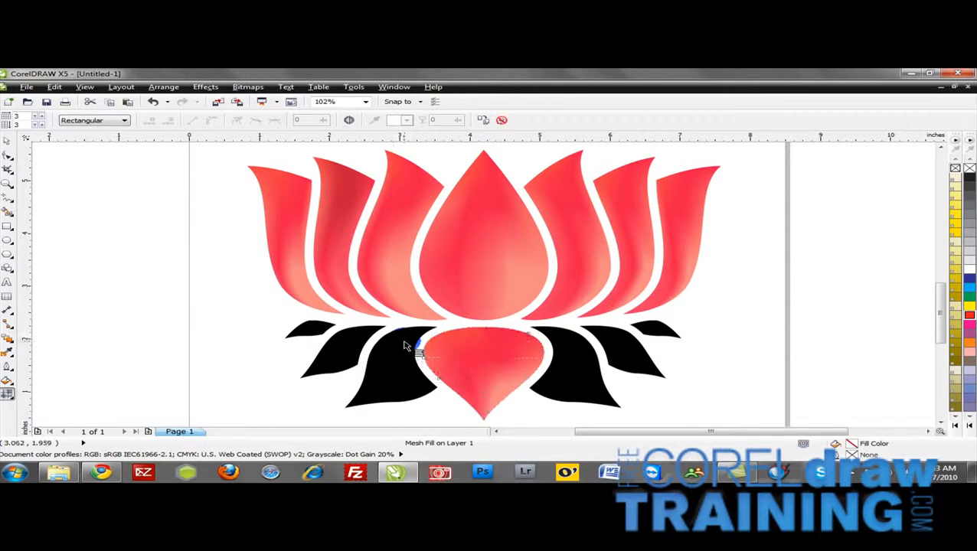
{"action": "left_click", "coordinate": [482, 121]}
{"action": "left_click", "coordinate": [404, 193]}
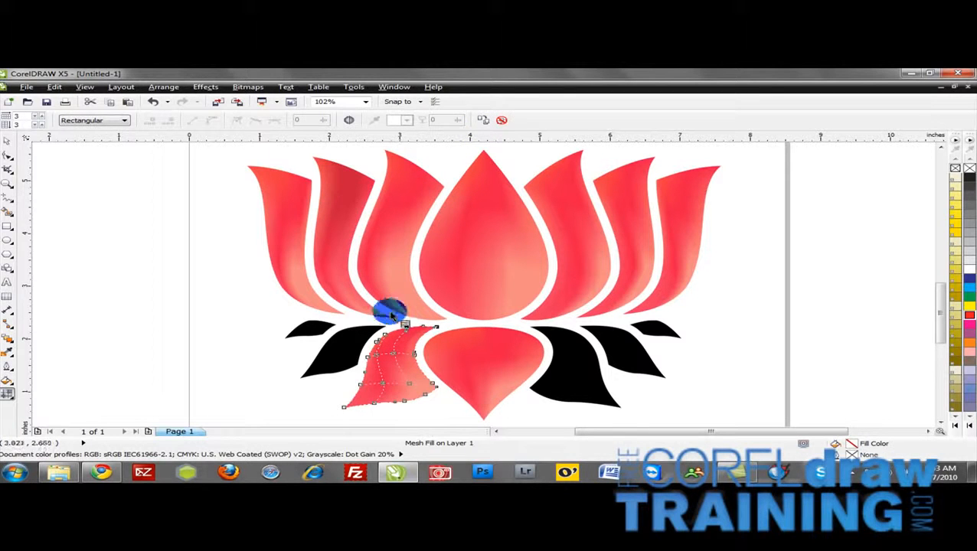
{"action": "left_click", "coordinate": [343, 333]}
{"action": "left_click", "coordinate": [481, 121]}
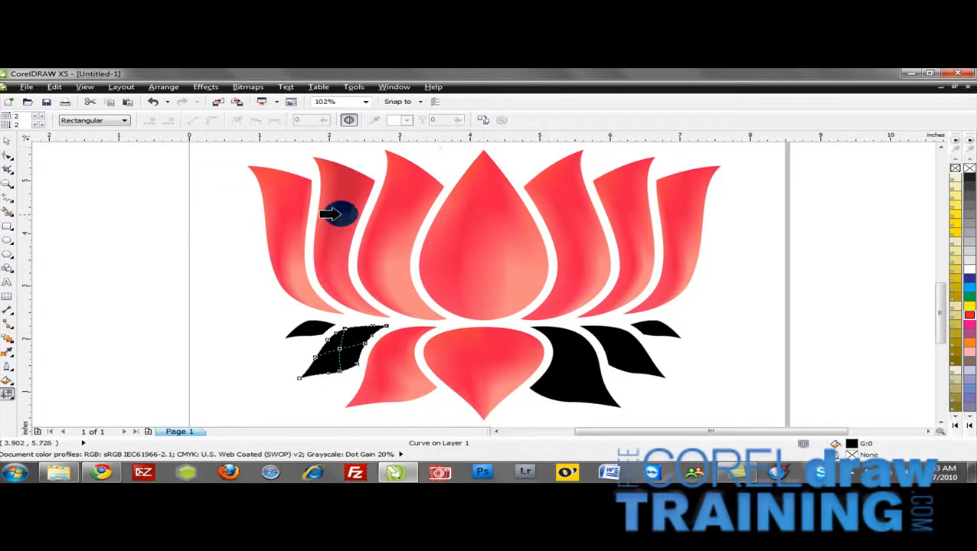
{"action": "left_click", "coordinate": [339, 211]}
{"action": "left_click", "coordinate": [451, 240]}
Step: Copy the central petal's mesh fill to the small outermost lower left petal
{"action": "left_click", "coordinate": [316, 327]}
{"action": "left_click", "coordinate": [484, 118]}
{"action": "left_click", "coordinate": [450, 252]}
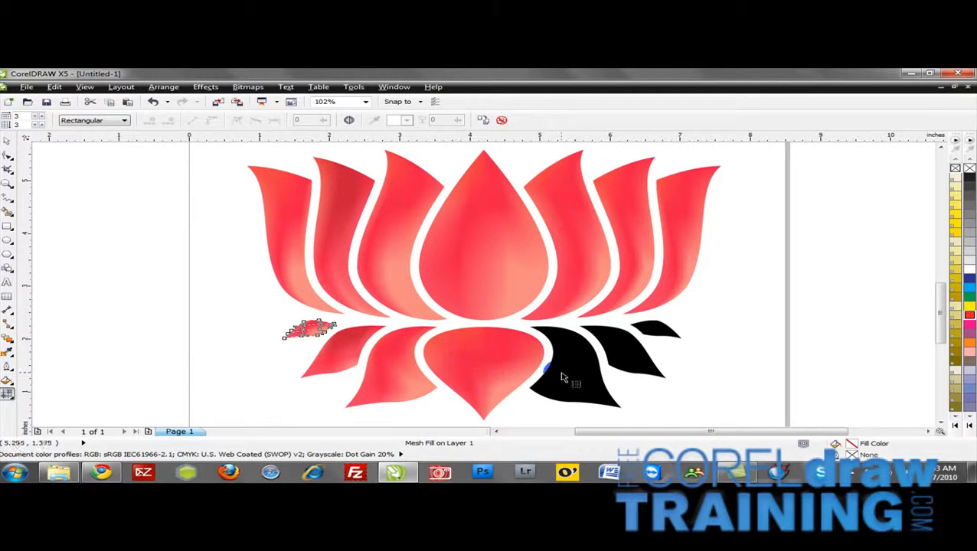
Step: Copy the red mesh fill to the three lower right petals, from the inner one to the small outer one, and deselect the artwork
{"action": "left_click", "coordinate": [560, 325]}
{"action": "left_click", "coordinate": [482, 126]}
{"action": "left_click", "coordinate": [504, 277]}
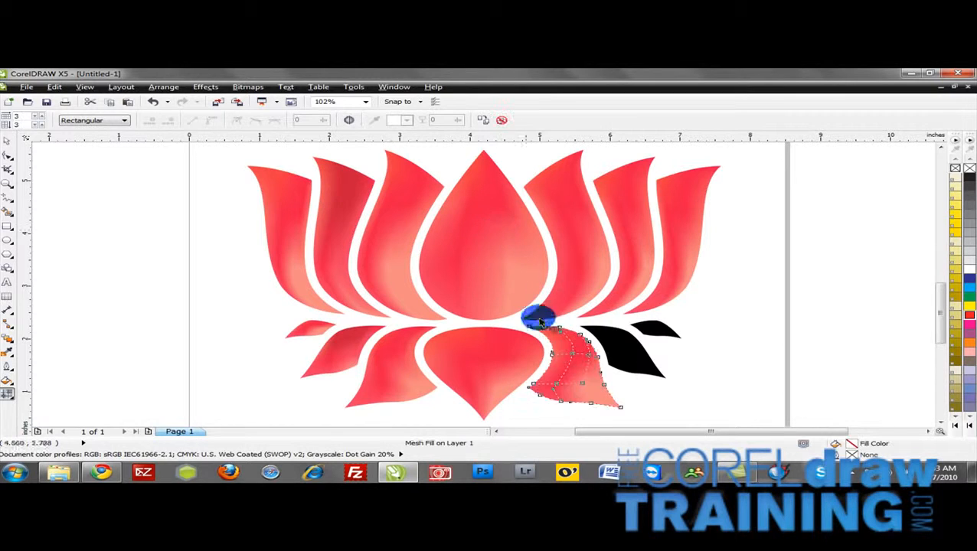
{"action": "left_click", "coordinate": [616, 352]}
{"action": "left_click", "coordinate": [480, 124]}
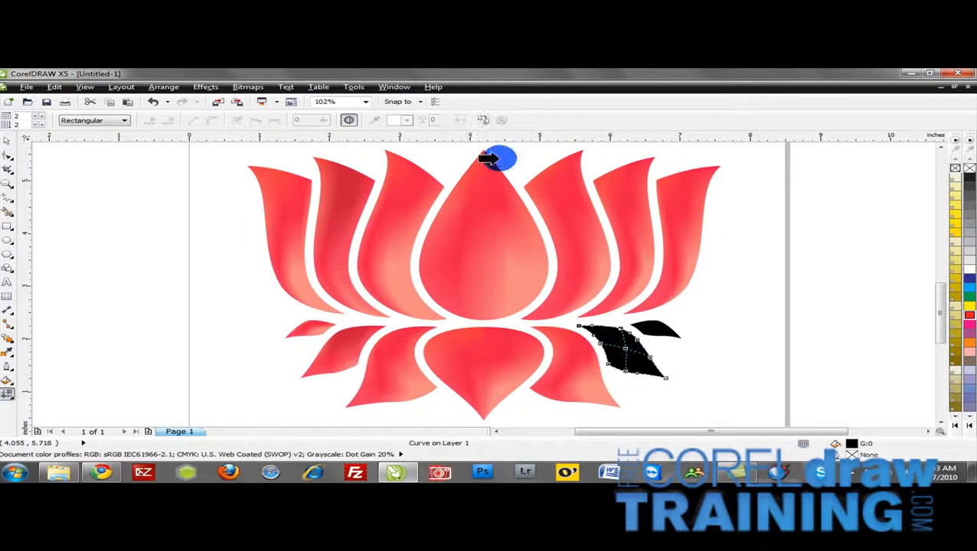
{"action": "left_click", "coordinate": [488, 220]}
{"action": "left_click", "coordinate": [644, 327]}
{"action": "left_click", "coordinate": [480, 120]}
{"action": "left_click", "coordinate": [554, 196]}
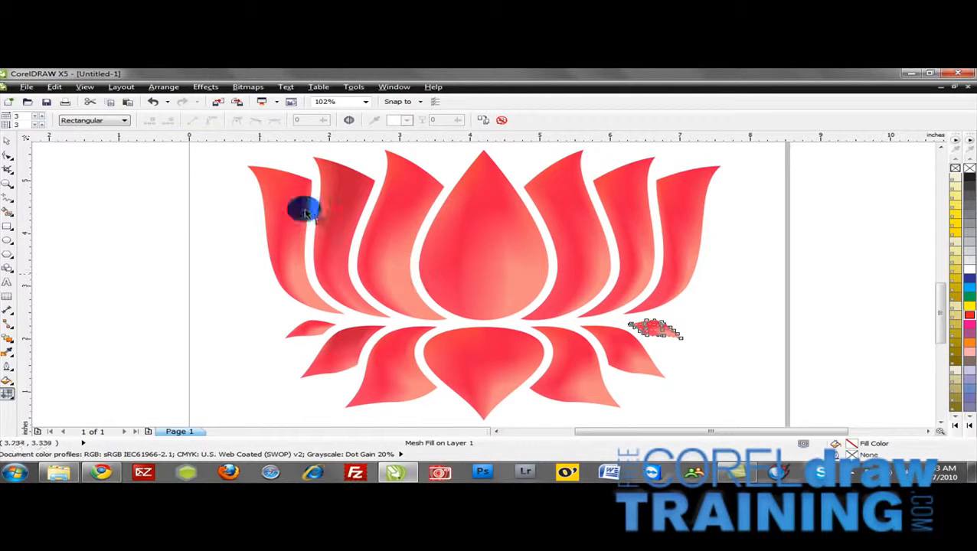
{"action": "left_click", "coordinate": [15, 142]}
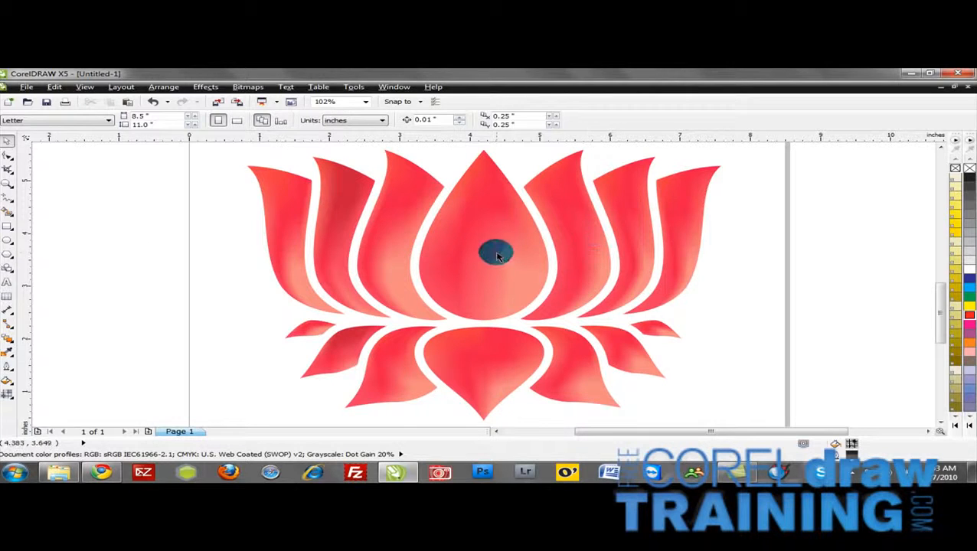
Step: Recolour the lower central petal's mesh fill with red in its middle patch and a pinker tone across its upper part
{"action": "left_click", "coordinate": [6, 392]}
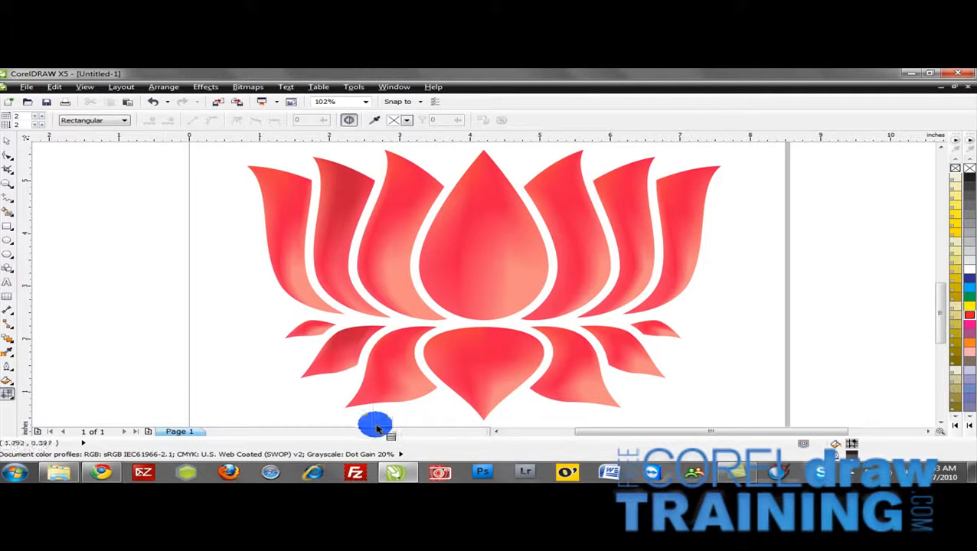
{"action": "left_click", "coordinate": [478, 387]}
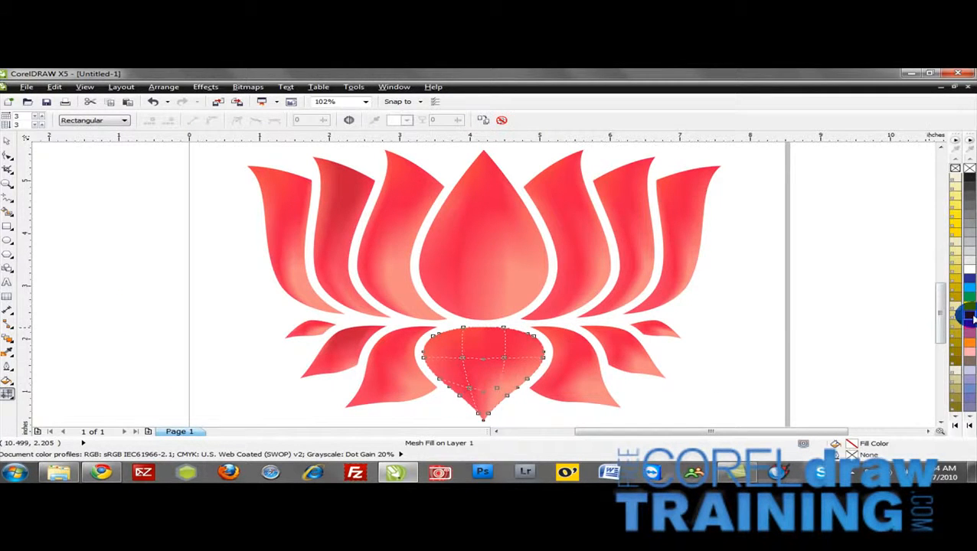
{"action": "left_click_drag", "start_coordinate": [969, 314], "coordinate": [488, 378]}
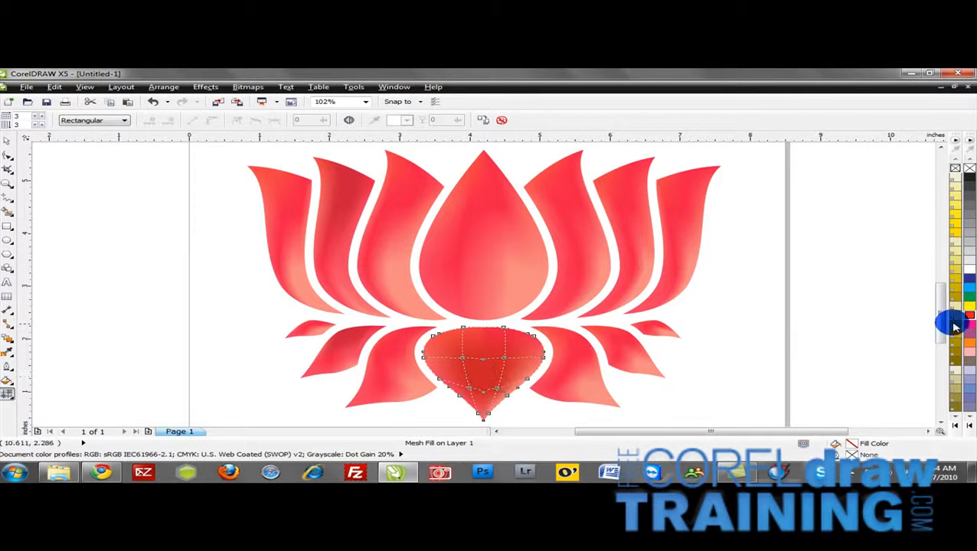
{"action": "mouse_move", "coordinate": [969, 320]}
{"action": "left_mouse_down"}
{"action": "mouse_move", "coordinate": [861, 353]}
{"action": "mouse_move", "coordinate": [949, 312]}
{"action": "mouse_move", "coordinate": [970, 315]}
{"action": "mouse_move", "coordinate": [924, 329]}
{"action": "mouse_move", "coordinate": [915, 320]}
{"action": "mouse_move", "coordinate": [482, 360]}
{"action": "mouse_move", "coordinate": [447, 316]}
{"action": "left_mouse_up"}
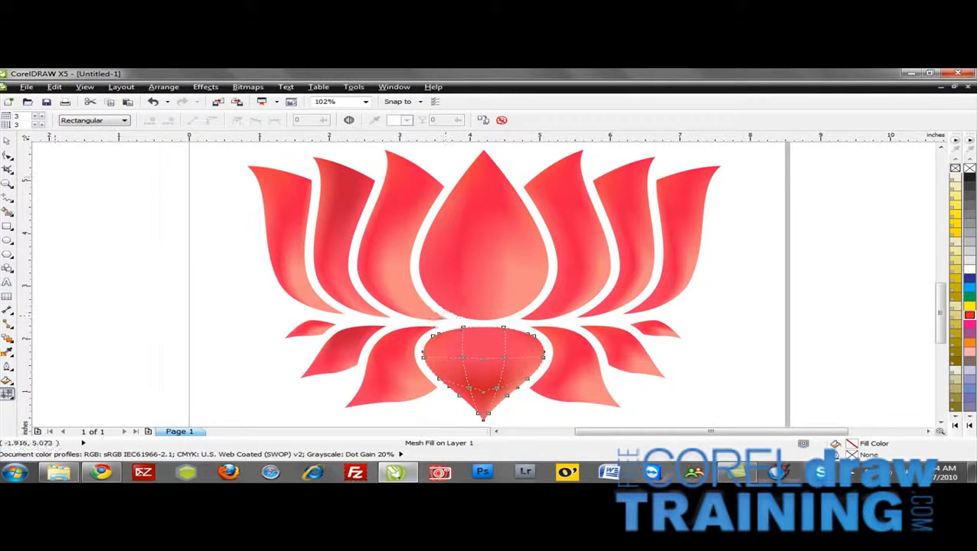
Step: Duplicate the whole lotus to the right of the page, then enlarge and reposition the copy beside the original
{"action": "left_click", "coordinate": [7, 140]}
{"action": "scroll", "coordinate": [157, 241], "scroll_direction": "down", "scroll_amount": 2}
{"action": "left_click_drag", "start_coordinate": [157, 145], "coordinate": [582, 360]}
{"action": "left_click_drag", "start_coordinate": [338, 235], "coordinate": [632, 280]}
{"action": "right_click", "coordinate": [632, 280]}
{"action": "left_click_drag", "start_coordinate": [673, 324], "coordinate": [790, 385]}
{"action": "left_click_drag", "start_coordinate": [611, 275], "coordinate": [639, 251]}
Step: View both lotus graphics as wireframe outlines with nothing selected, then restore the full-colour view
{"action": "key", "text": "shift+F9"}
{"action": "left_click", "coordinate": [454, 354]}
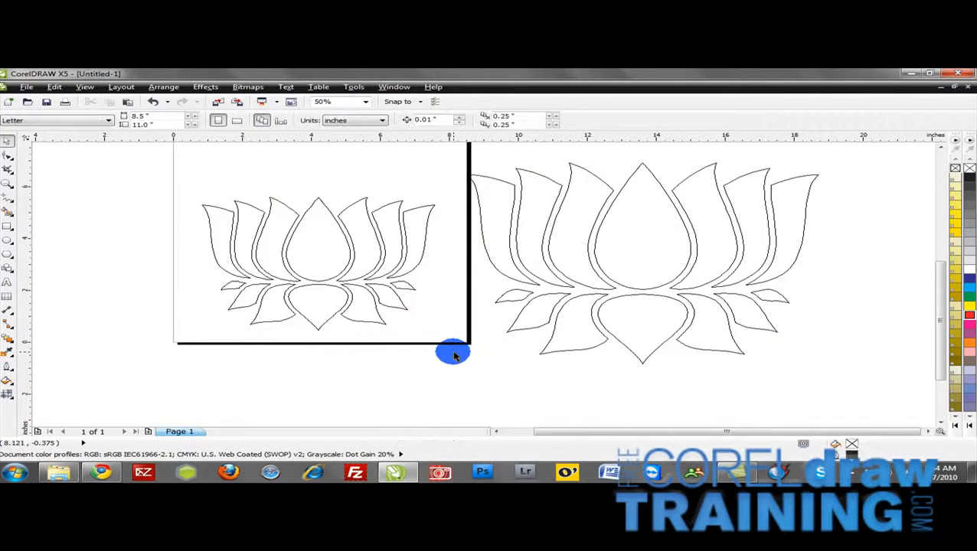
{"action": "left_click", "coordinate": [84, 87]}
{"action": "left_click", "coordinate": [105, 147]}
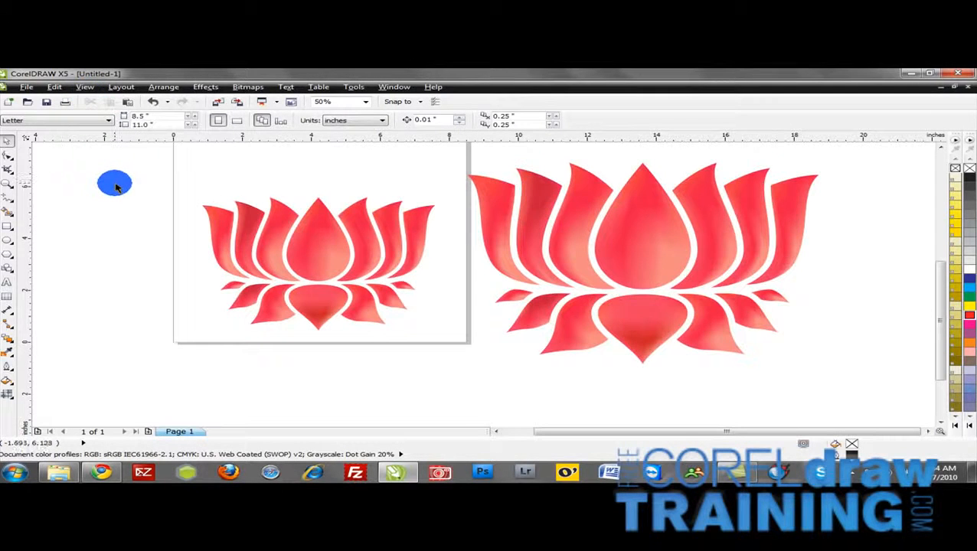